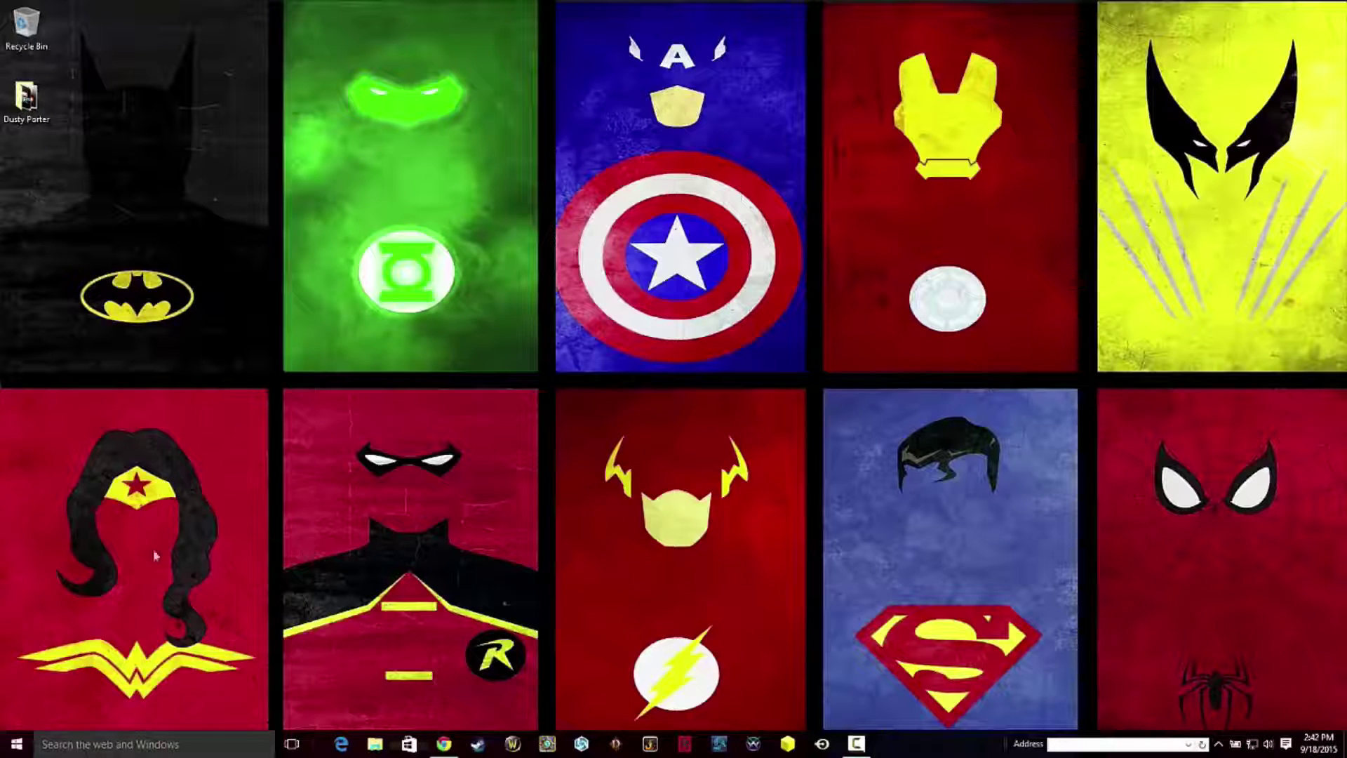
Launch Windows Settings from the Start menu.
left_click(16, 744)
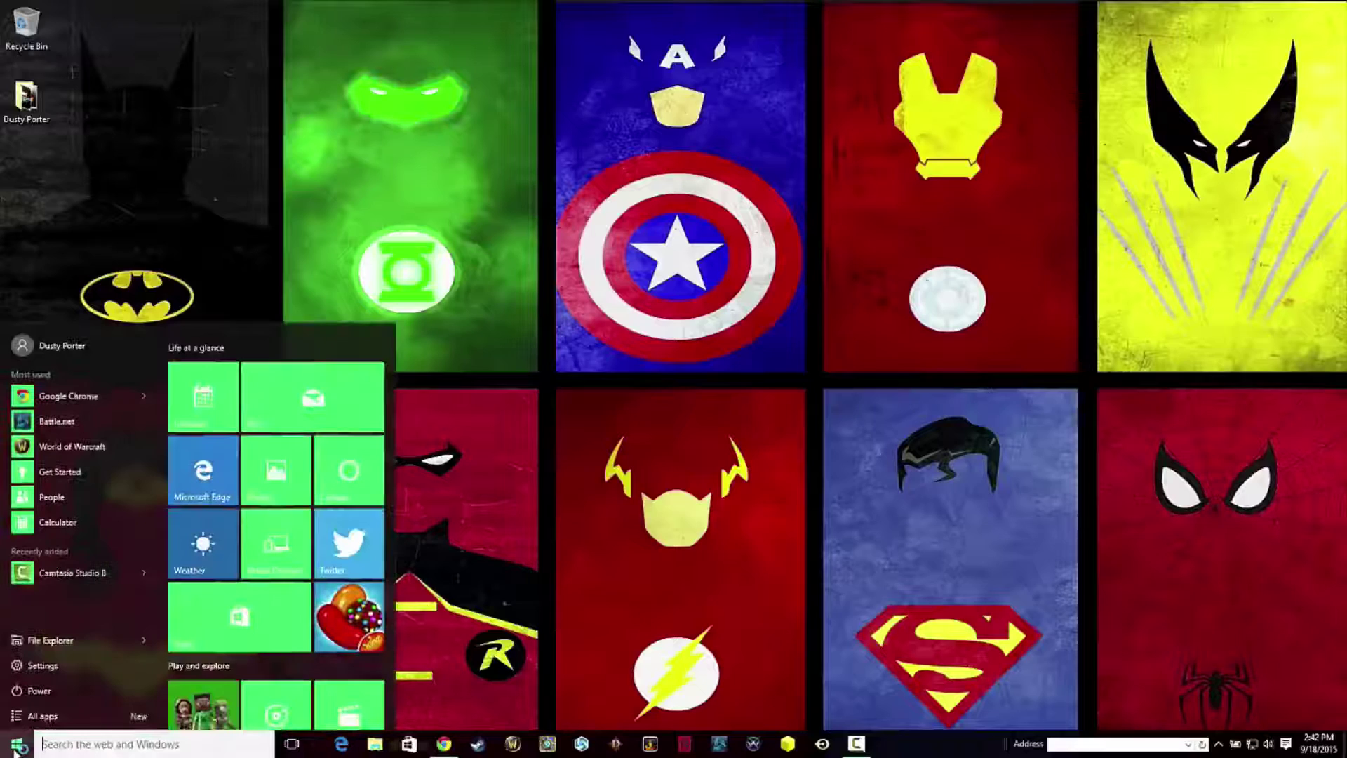
left_click(78, 672)
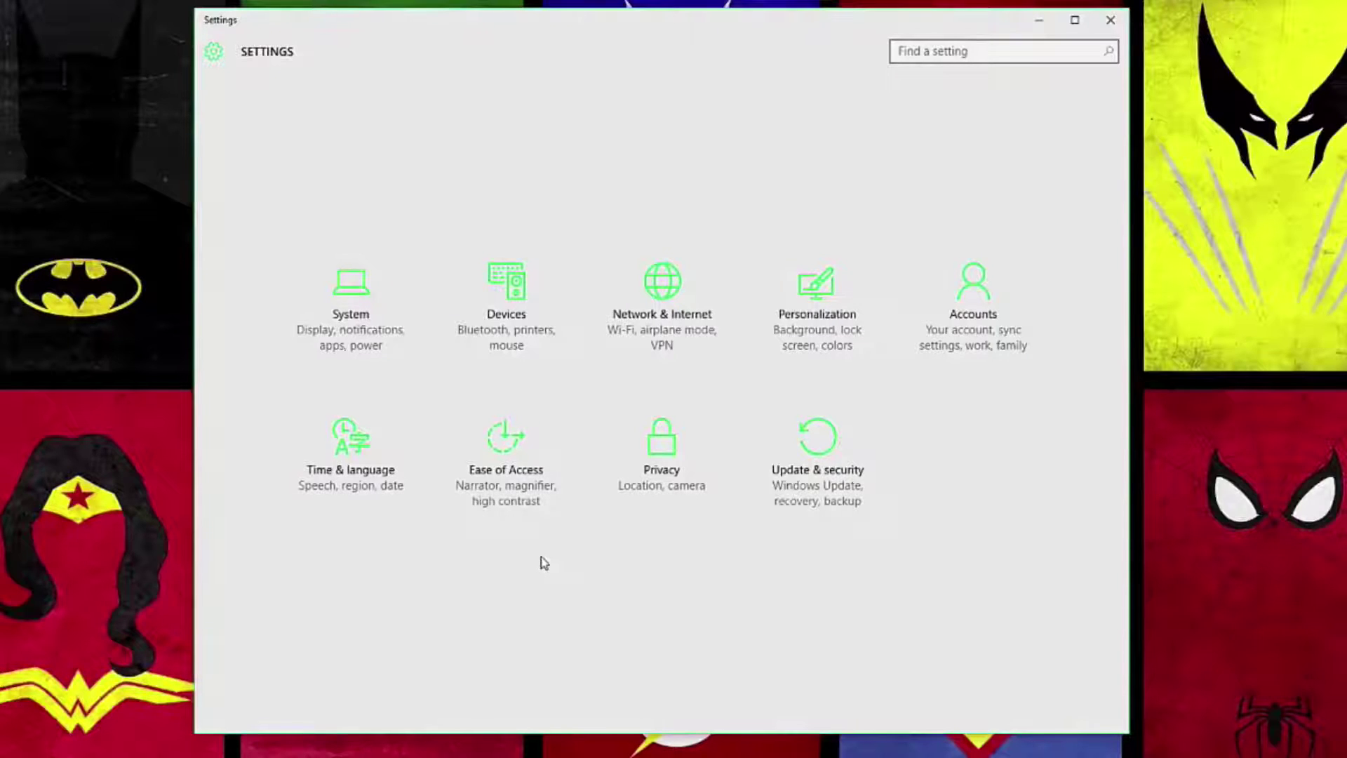
Open Time & language > Region & language and browse countries, leaving United States selected.
left_click(370, 488)
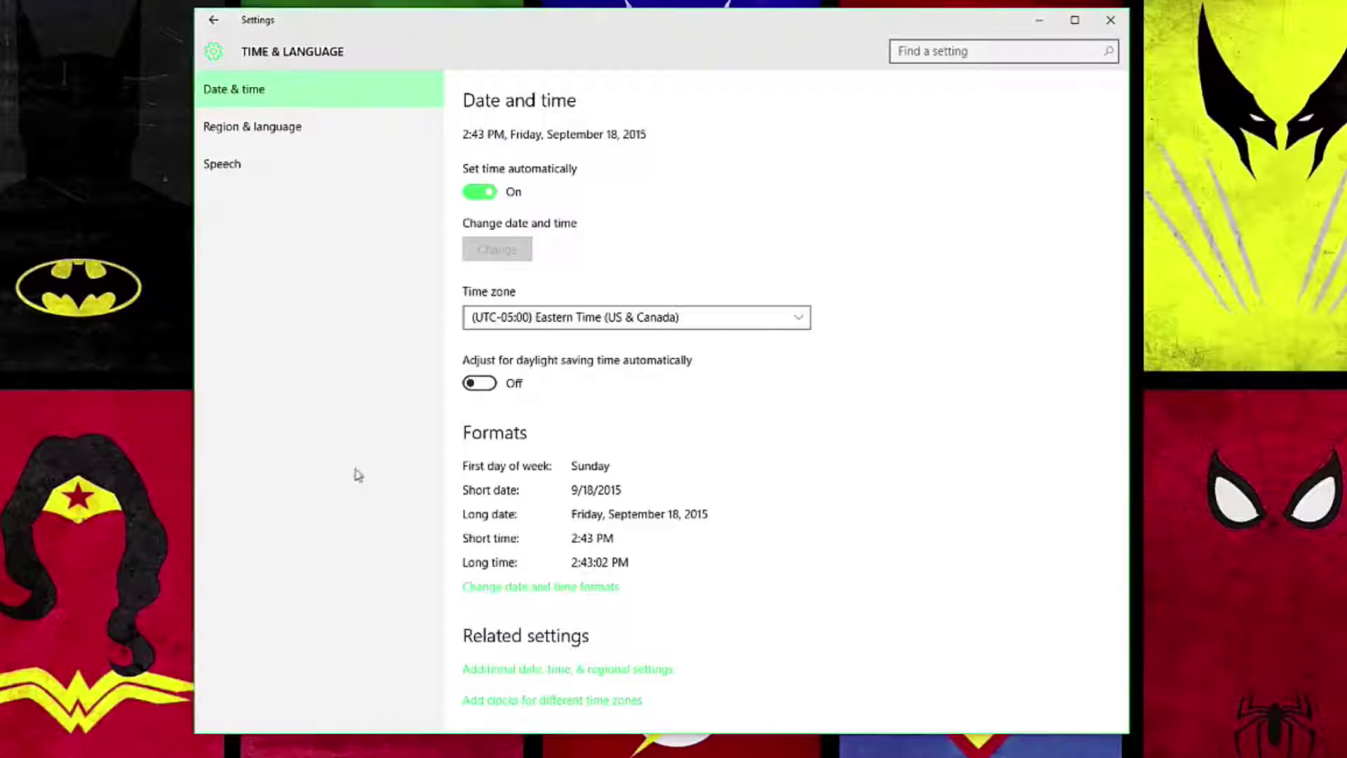
left_click(316, 136)
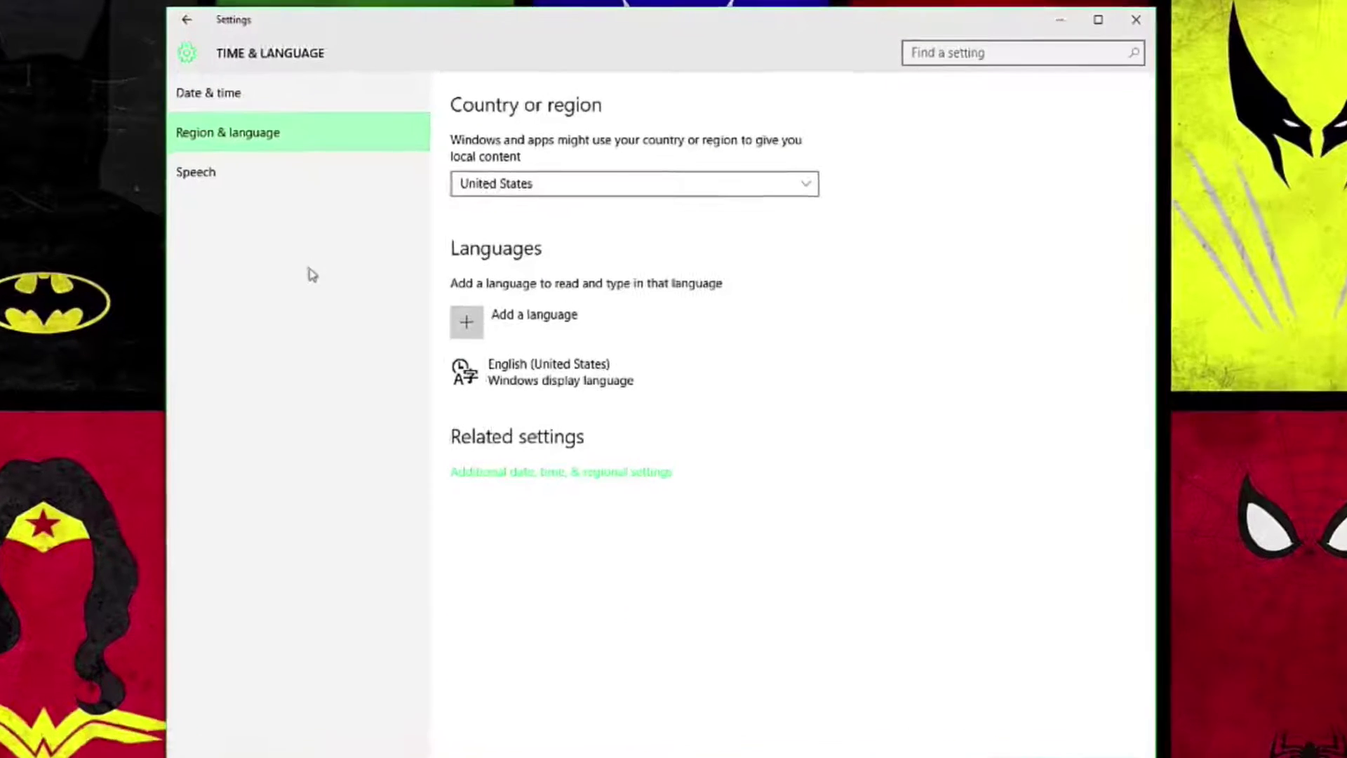
left_click(503, 183)
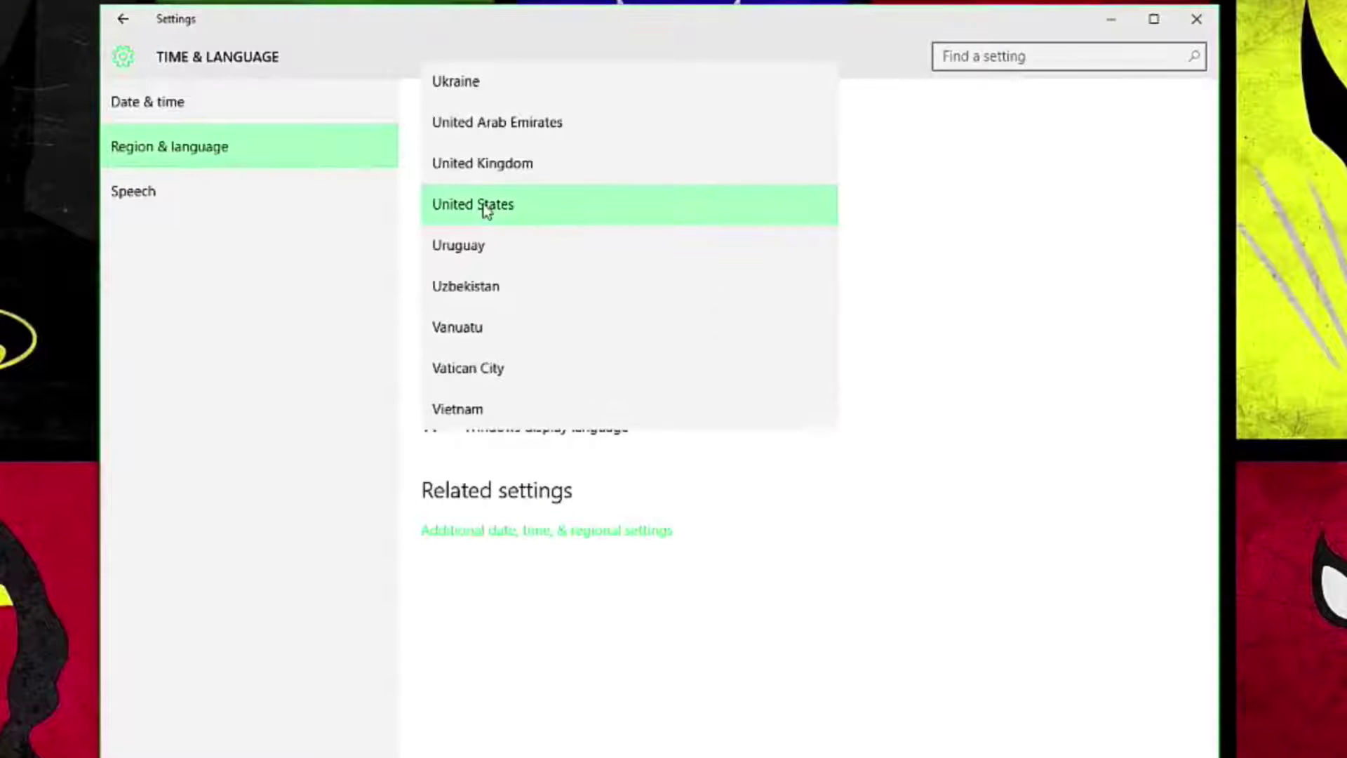
scroll(575, 350, "down", 1)
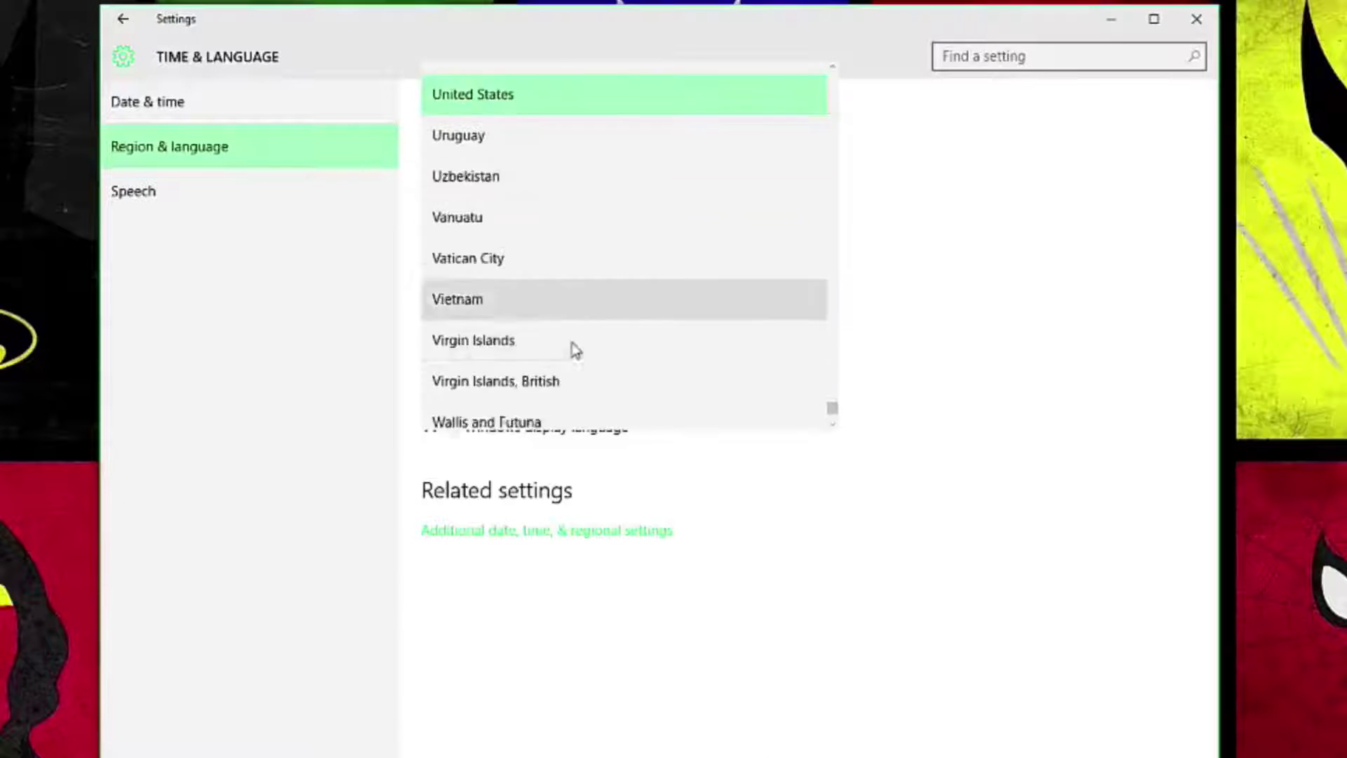
scroll(574, 350, "down", 1)
scroll(730, 398, "up", 2)
left_click(222, 289)
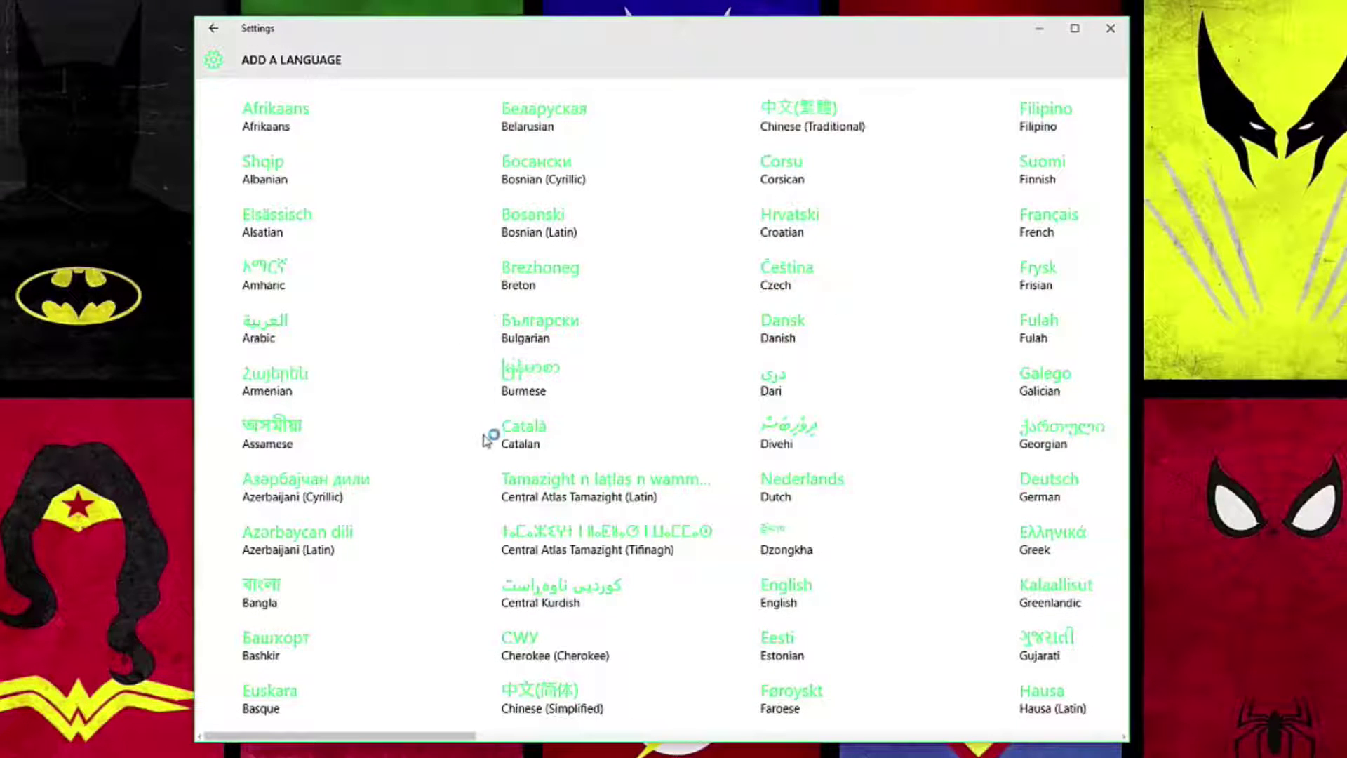
scroll(493, 578, "down", 3)
scroll(493, 579, "down", 2)
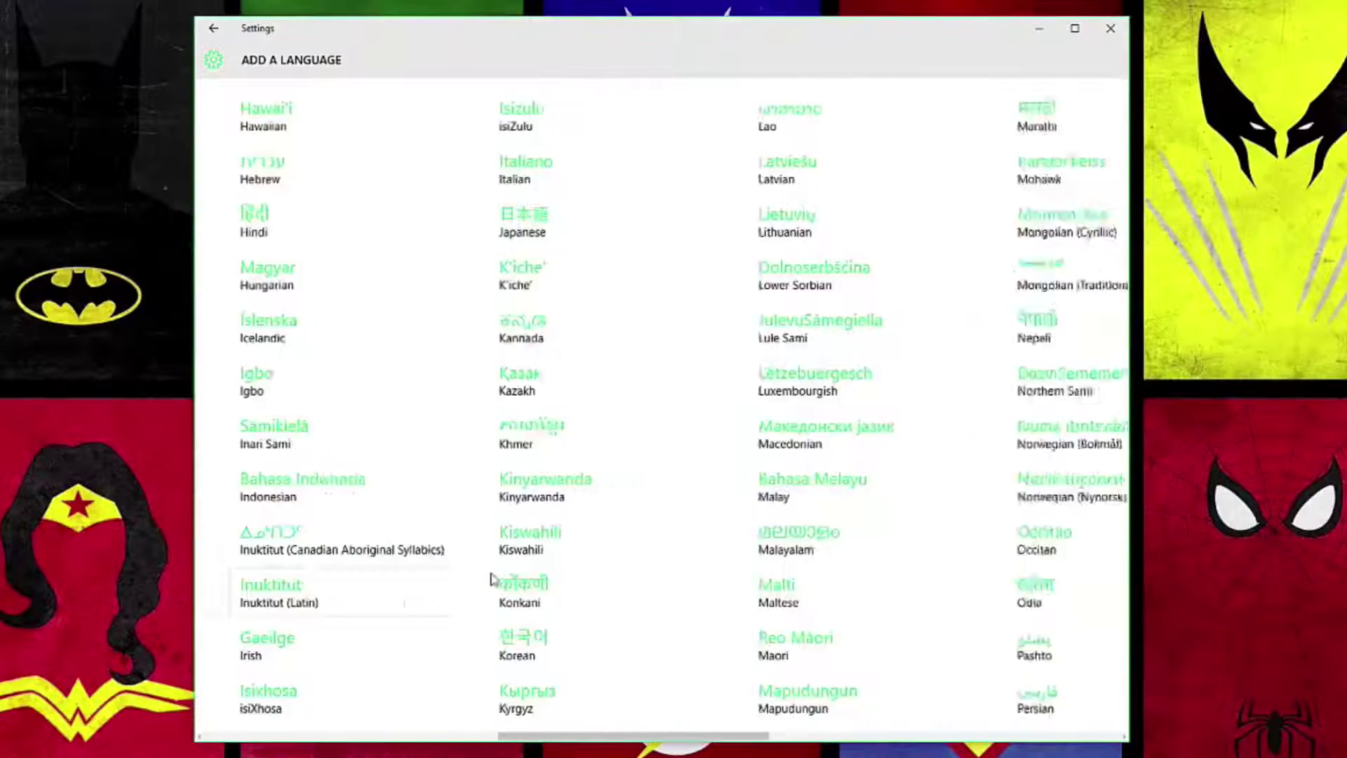
scroll(493, 579, "down", 3)
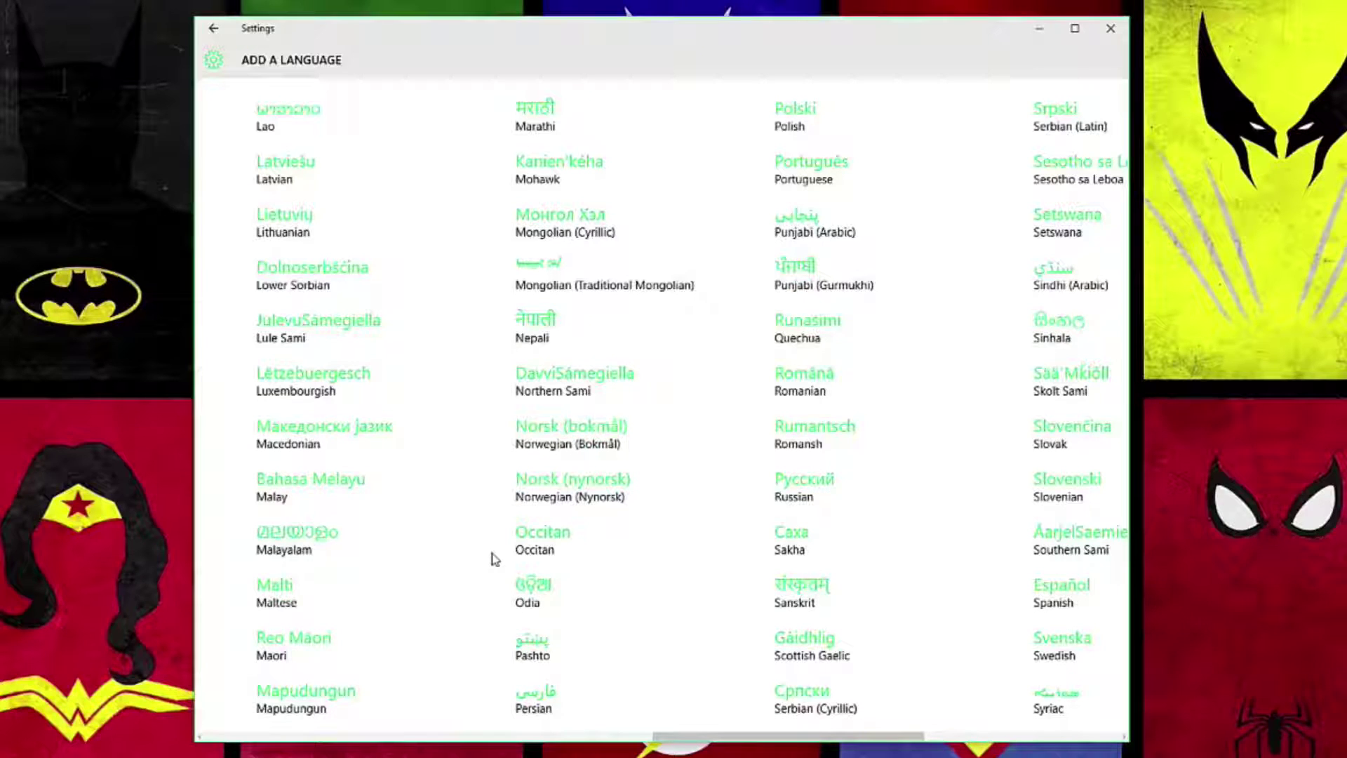
scroll(422, 526, "down", 3)
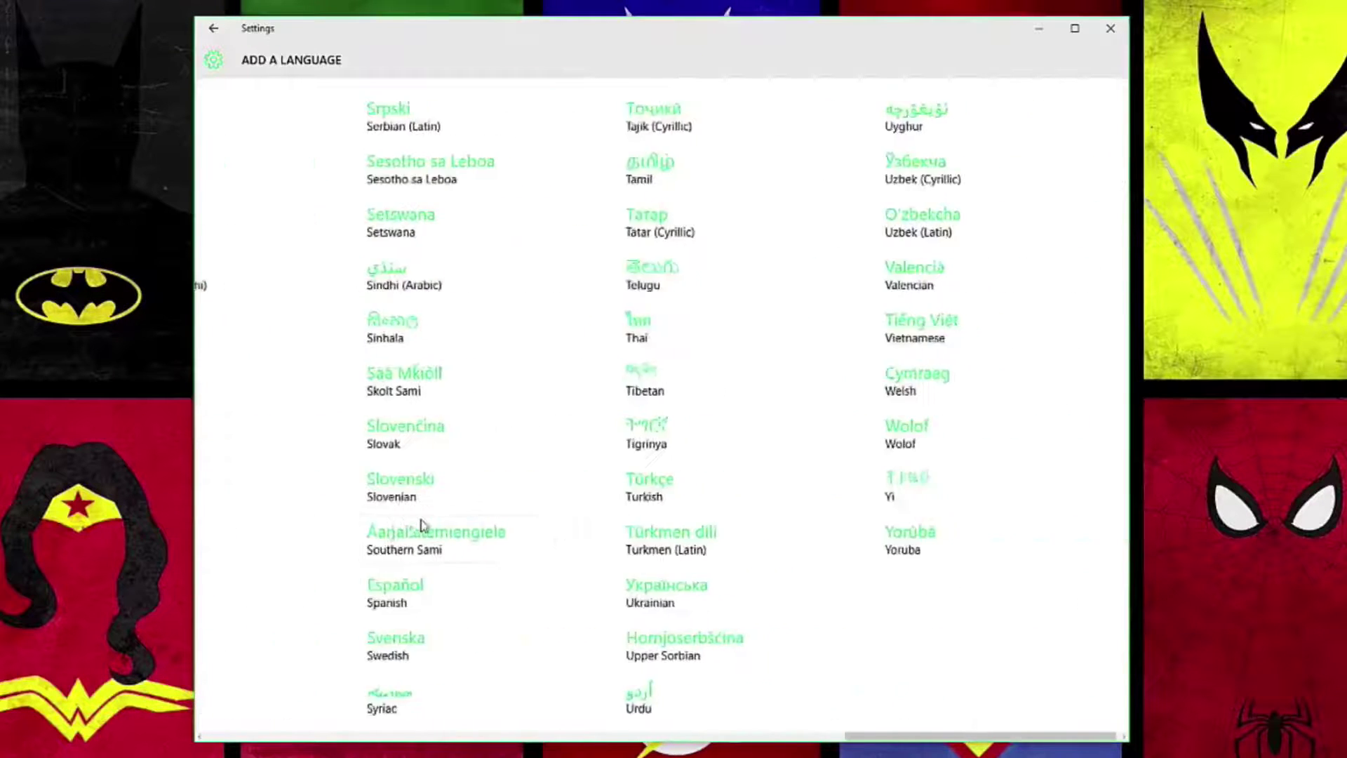
scroll(422, 526, "up", 3)
scroll(422, 527, "up", 2)
left_click(214, 28)
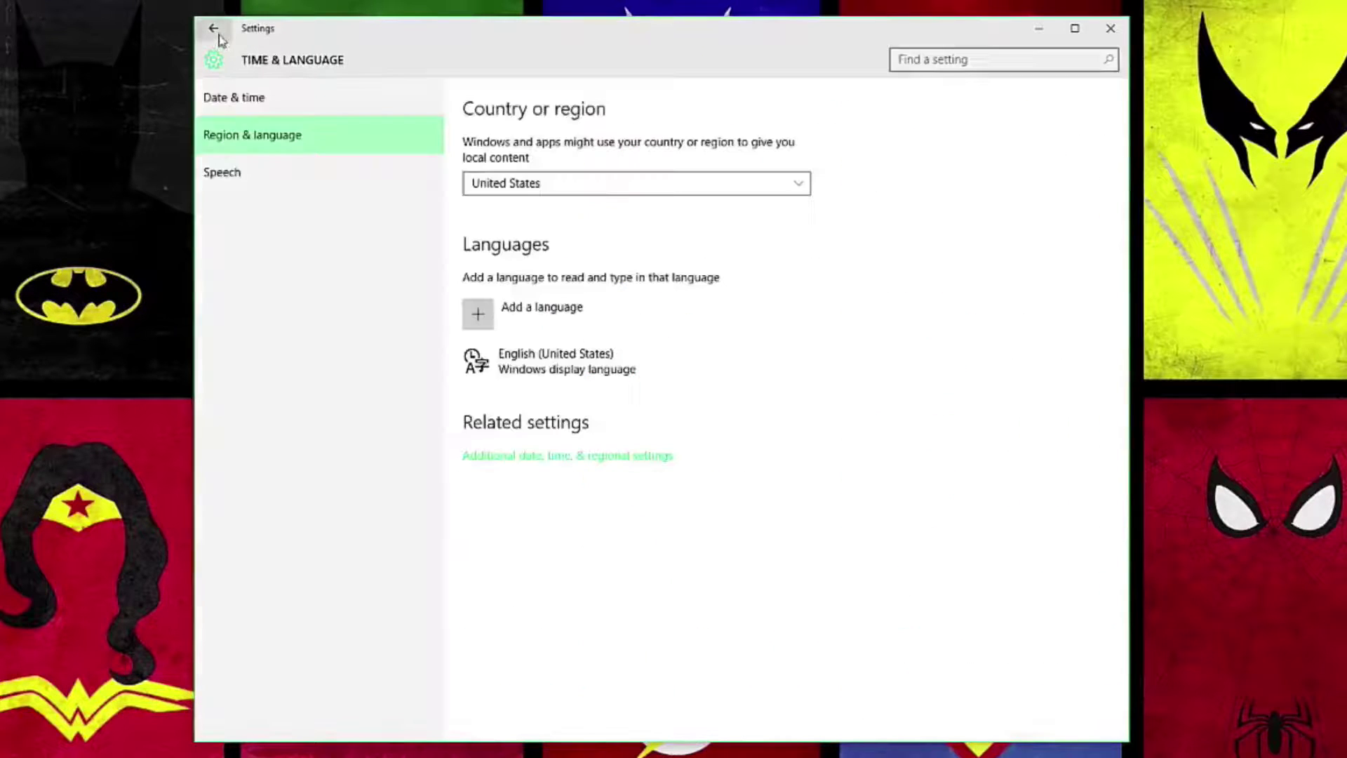
left_click(557, 454)
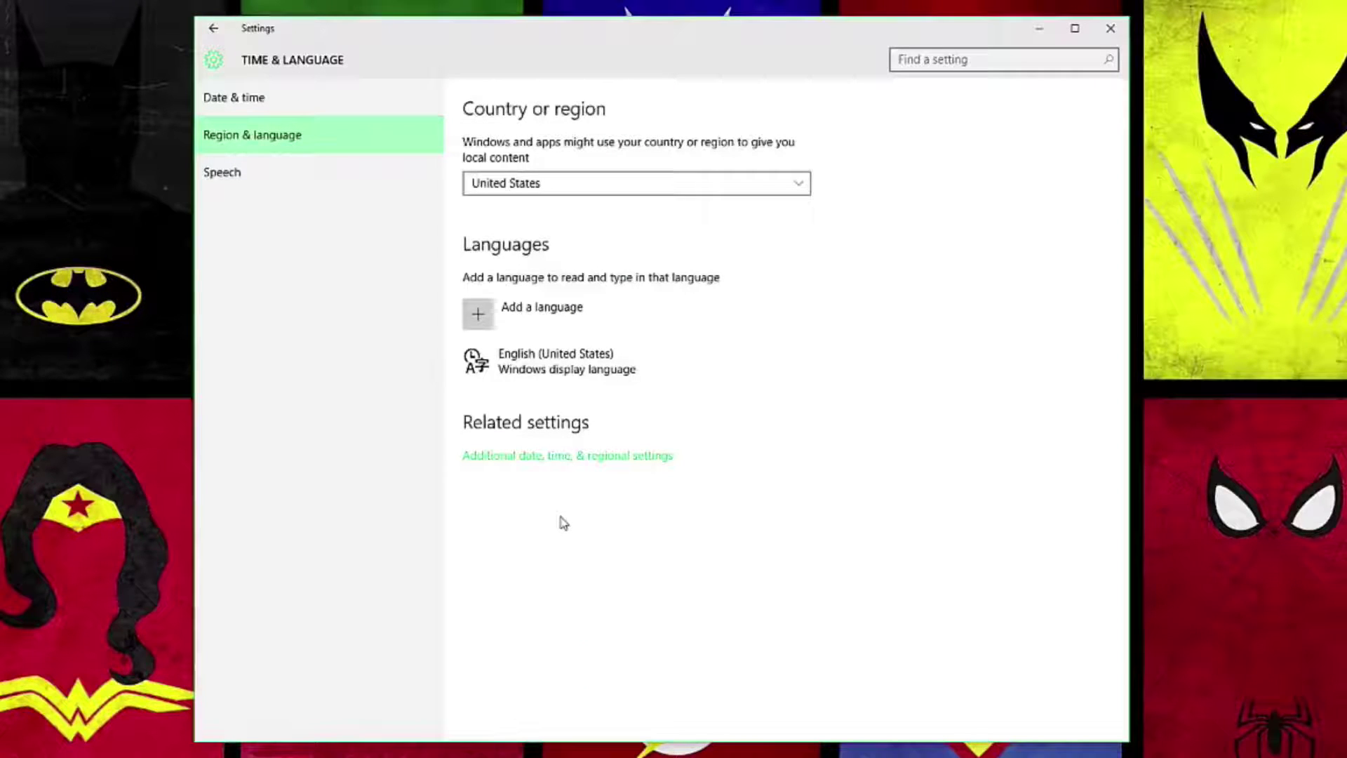